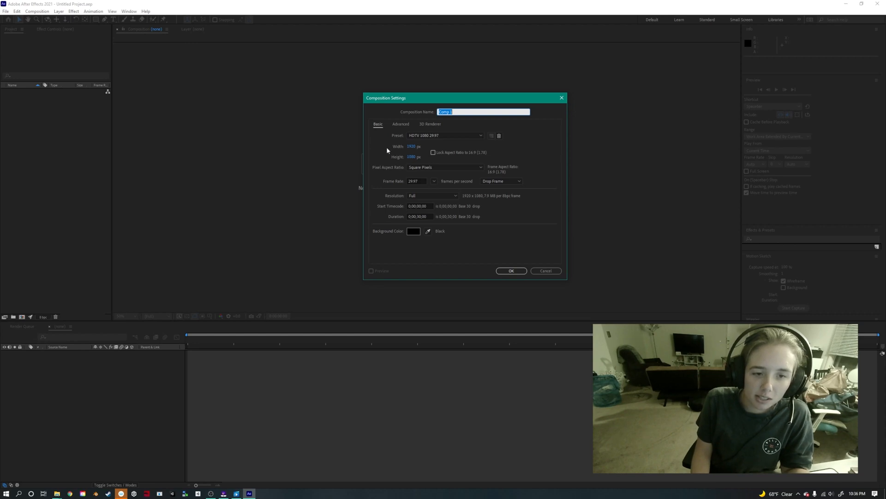
# - Create the composition with the HDTV 1080 29.97 preset and import Kipper Digging and TransparentDesertDragon from the Desktop as footage
pyautogui.click(514, 272)
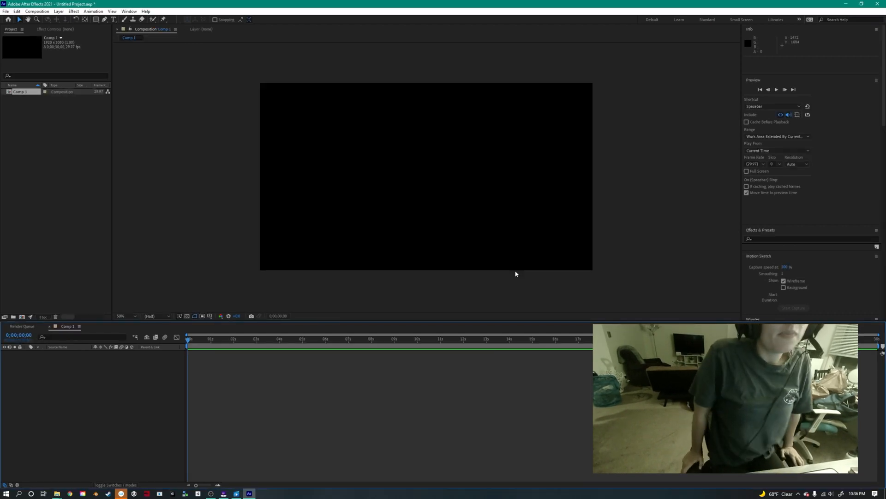
pyautogui.doubleClick(21, 195)
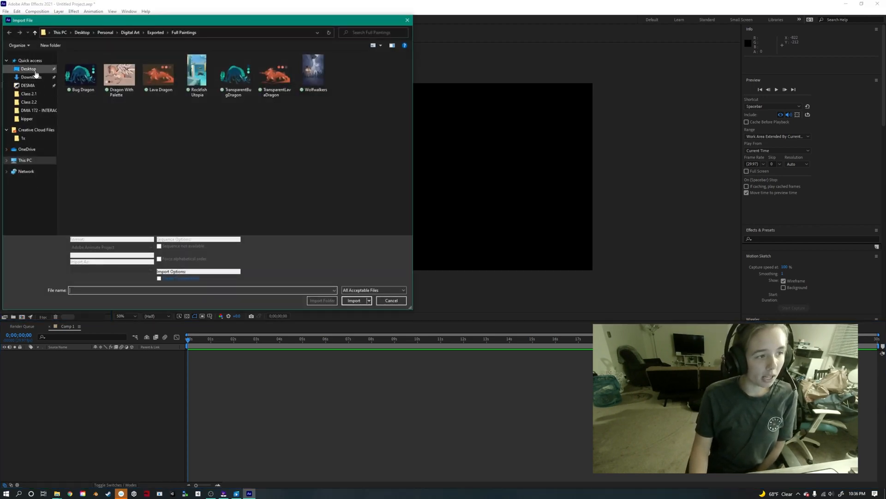
pyautogui.click(29, 69)
pyautogui.click(104, 101)
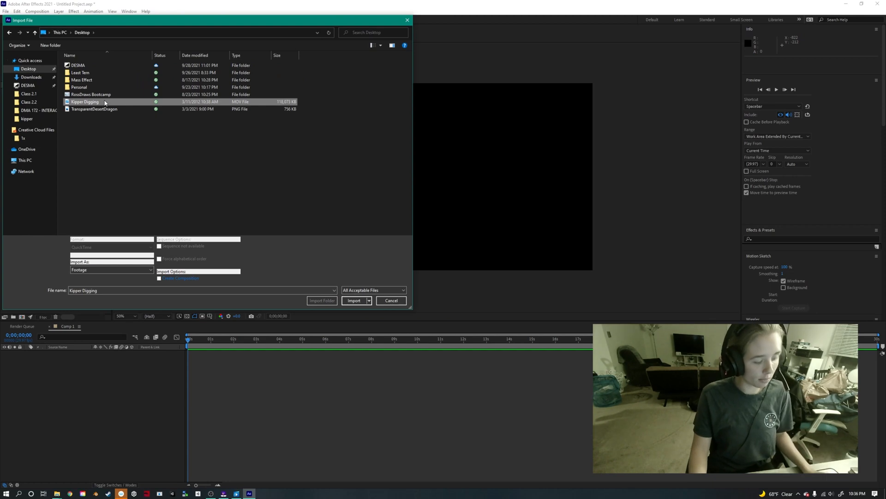
pyautogui.keyDown('ctrl'); pyautogui.click(109, 109); pyautogui.keyUp('ctrl')
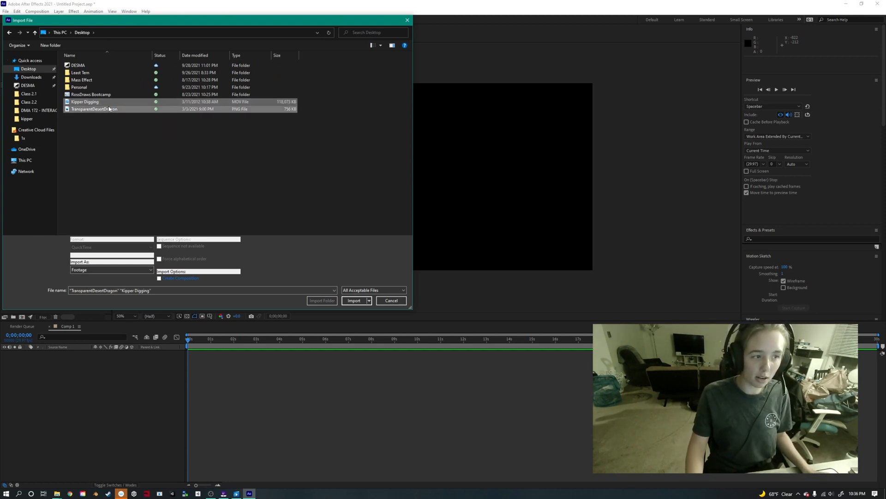
pyautogui.press('Return')
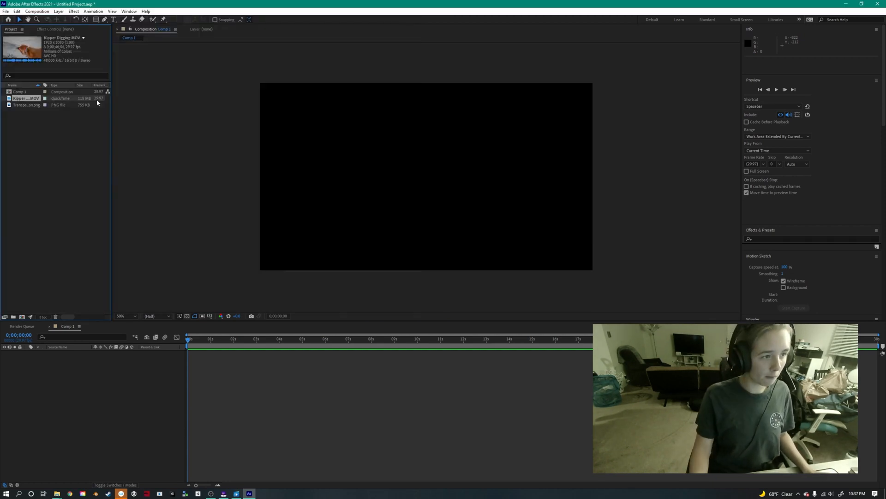
# - Add the Kipper Digging clip to the composition's timeline, starting at 0;00;00;00
pyautogui.click(28, 99)
pyautogui.moveTo(26, 102); pyautogui.dragTo(245, 383)
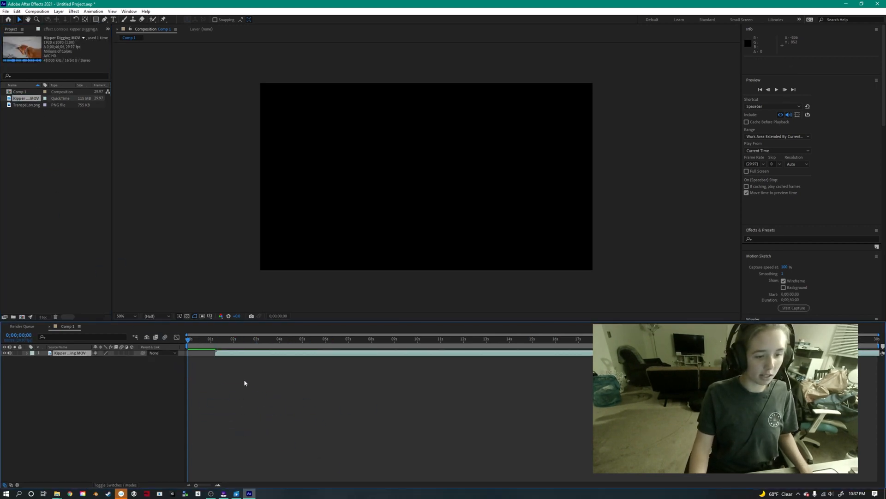
pyautogui.moveTo(236, 353); pyautogui.dragTo(210, 354)
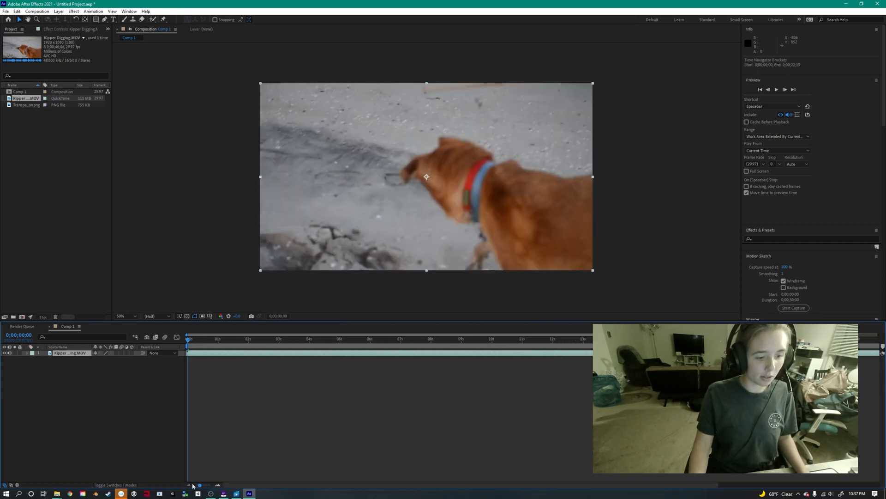
# - Cut away the clip's footage before 0;00;25;28 and move the remaining part to the start of the timeline
pyautogui.moveTo(315, 340); pyautogui.dragTo(783, 340)
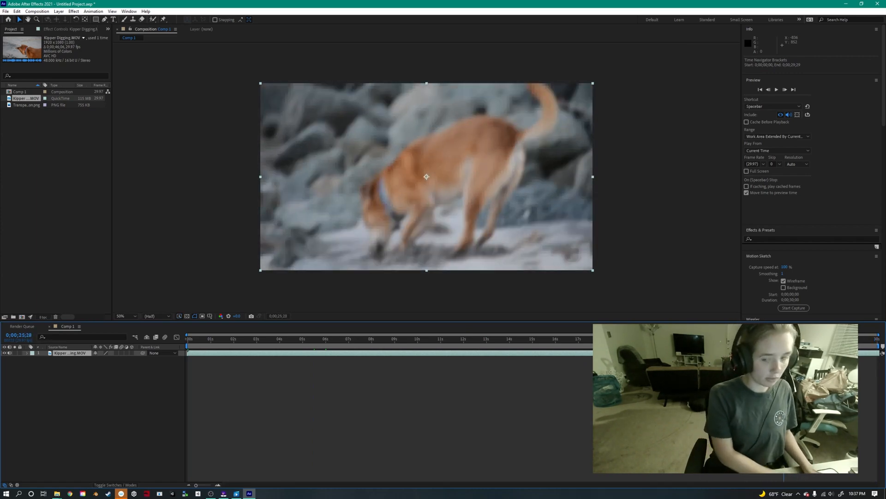
pyautogui.hotkey('ctrl', 'd')
pyautogui.press('Delete')
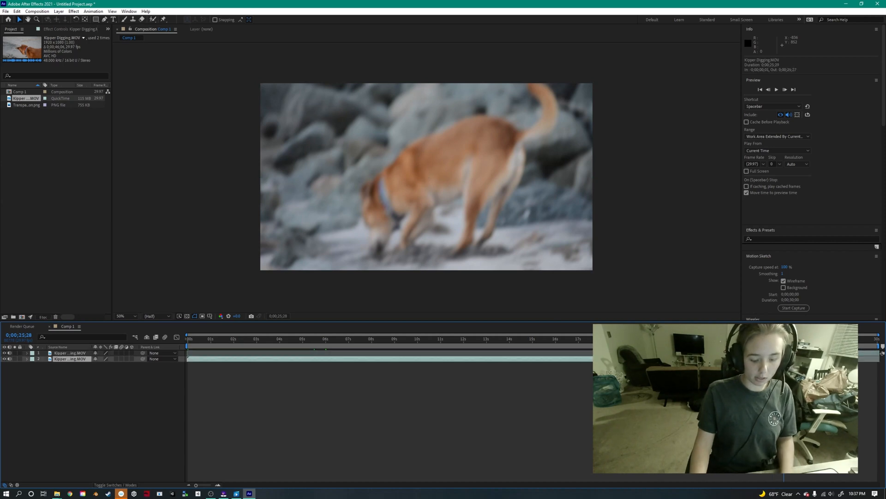
pyautogui.moveTo(834, 353); pyautogui.dragTo(239, 353)
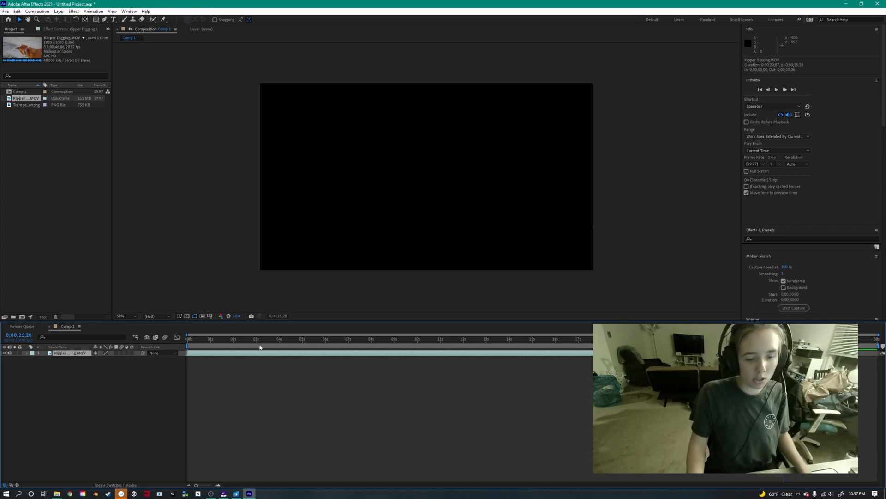
# - Trim the clip again, splitting it at 0;00;02;14, and align the kept section of about 6 seconds to the timeline's start for a preview
pyautogui.moveTo(326, 340); pyautogui.dragTo(246, 327)
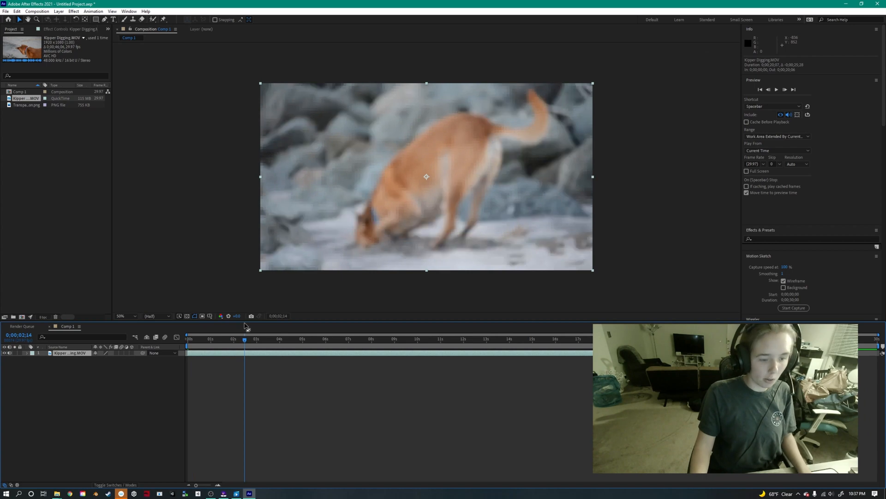
pyautogui.hotkey('ctrl', 'shift', 'd')
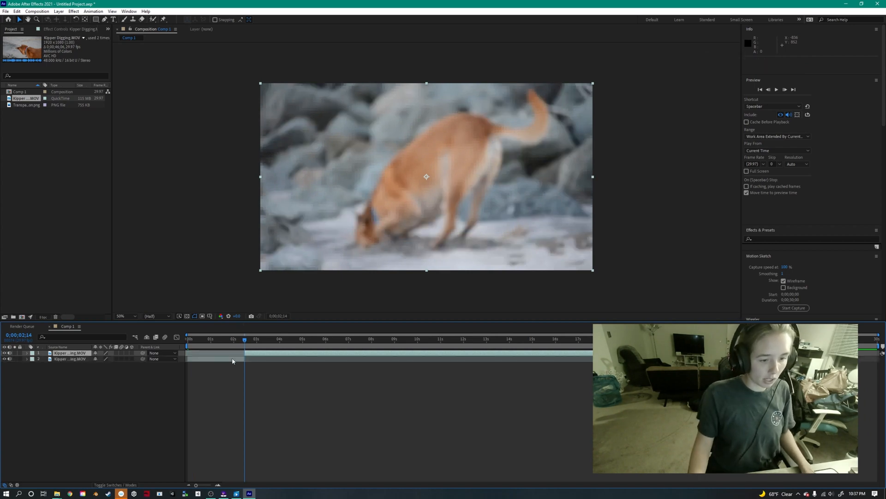
pyautogui.click(233, 359)
pyautogui.press('Delete')
pyautogui.moveTo(315, 354); pyautogui.dragTo(183, 341)
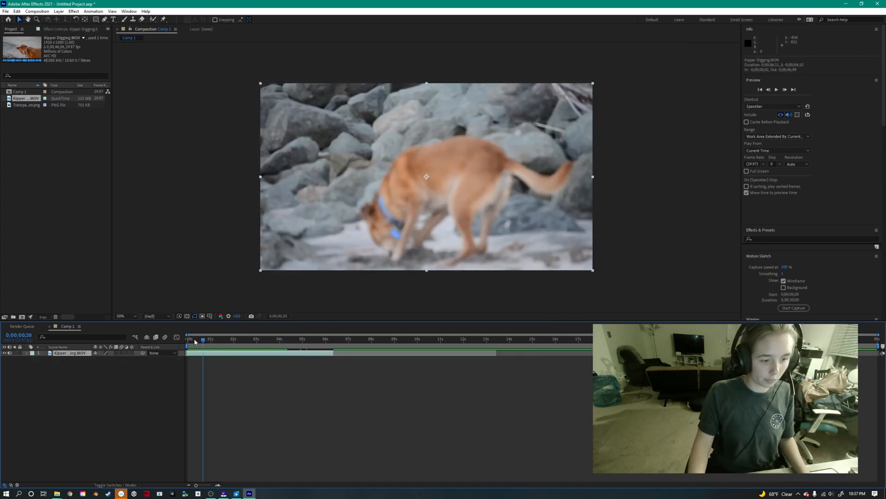
pyautogui.press('space')
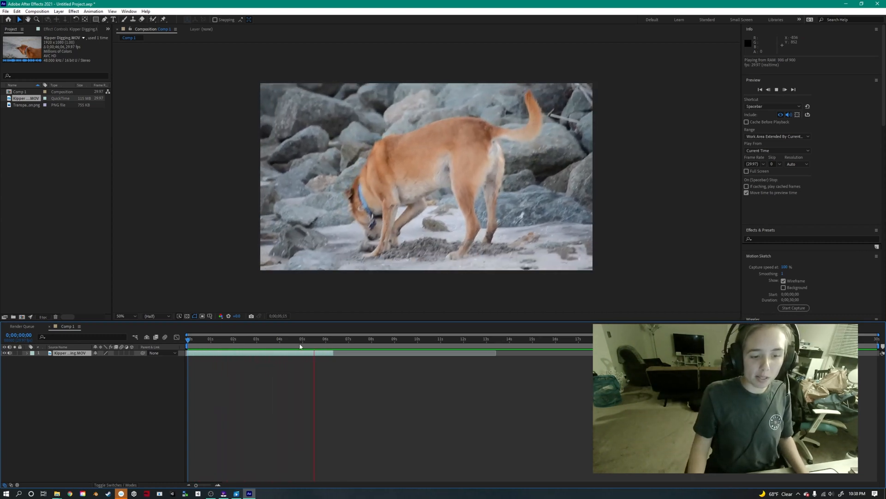
pyautogui.moveTo(263, 340); pyautogui.dragTo(187, 333)
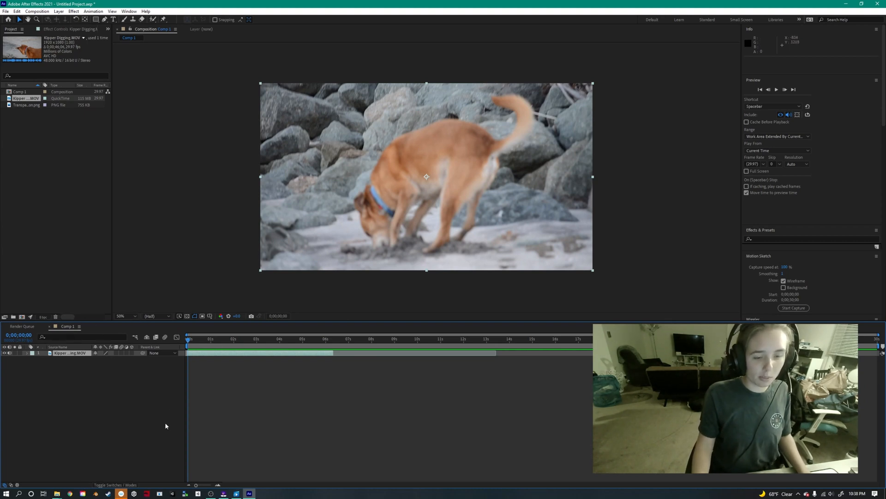
# - Add a new null object layer above the dog clip
pyautogui.rightClick(100, 422)
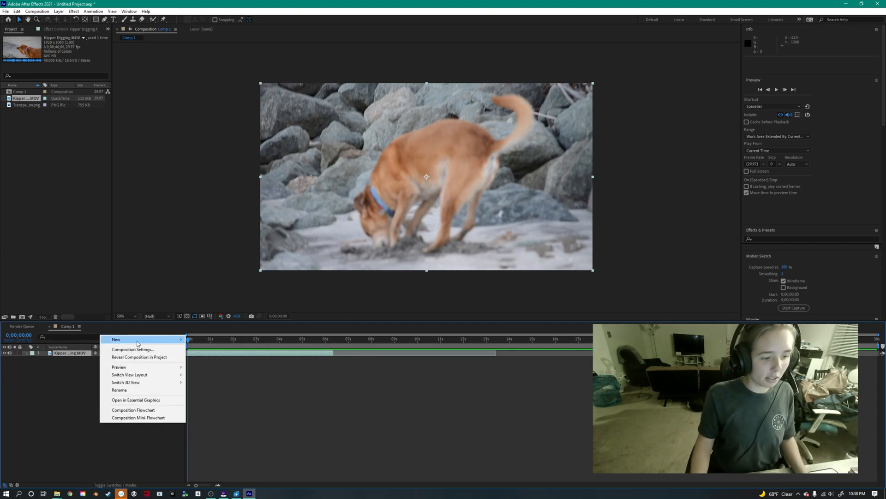
pyautogui.moveTo(137, 343)
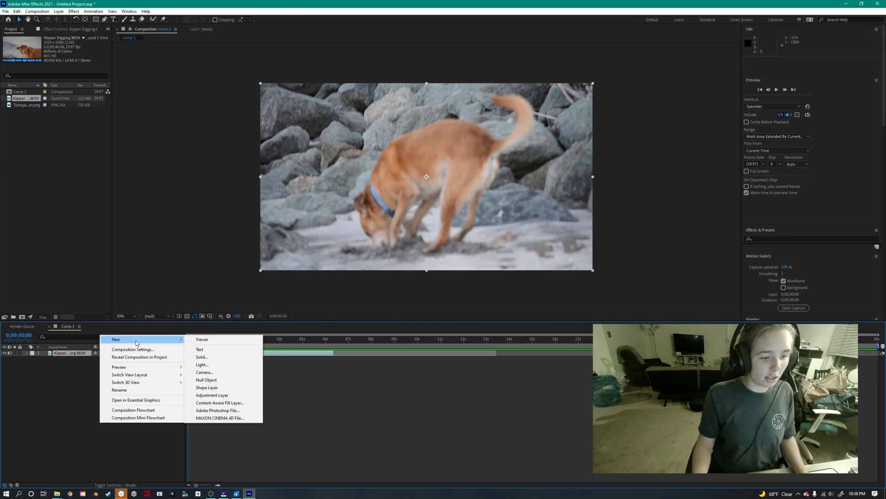
pyautogui.click(236, 380)
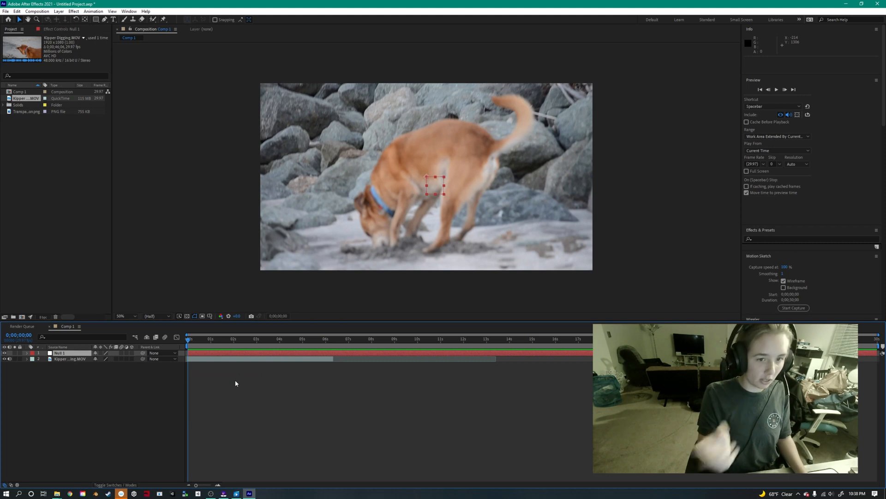
pyautogui.click(162, 396)
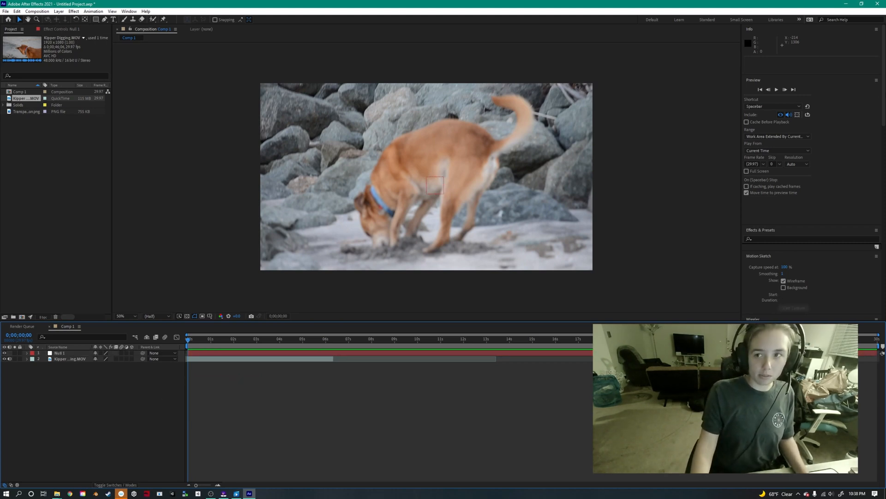
# - Bring the Tracker controls into view in the workspace
pyautogui.moveTo(883, 87); pyautogui.dragTo(873, 222)
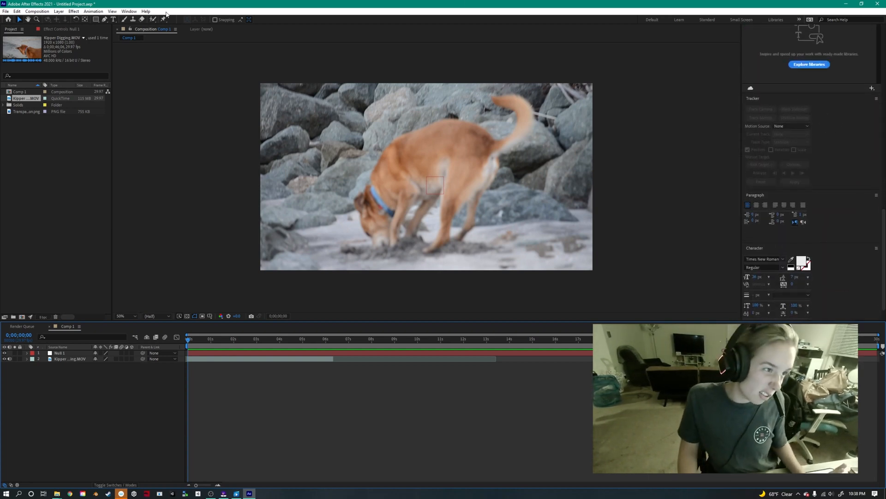
pyautogui.click(136, 12)
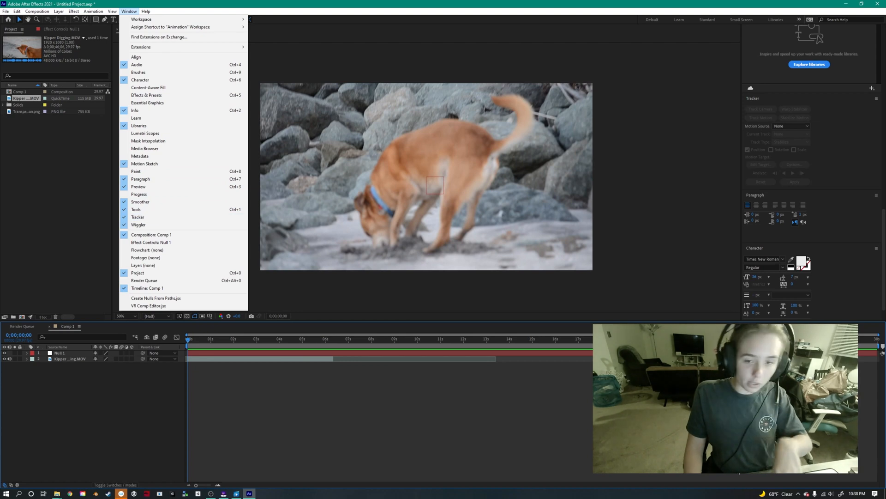
pyautogui.click(162, 217)
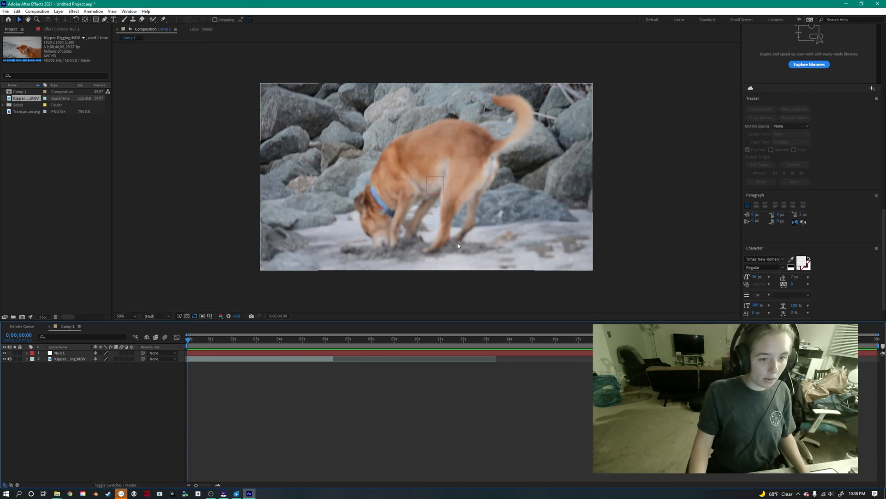
# - Start Track Motion on the Kipper Digging clip and accept Null 1 as the motion target
pyautogui.click(72, 359)
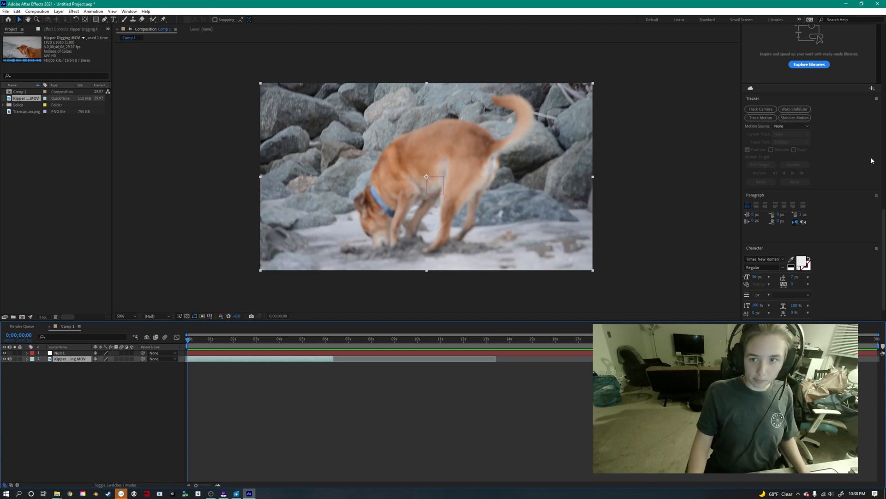
pyautogui.click(768, 120)
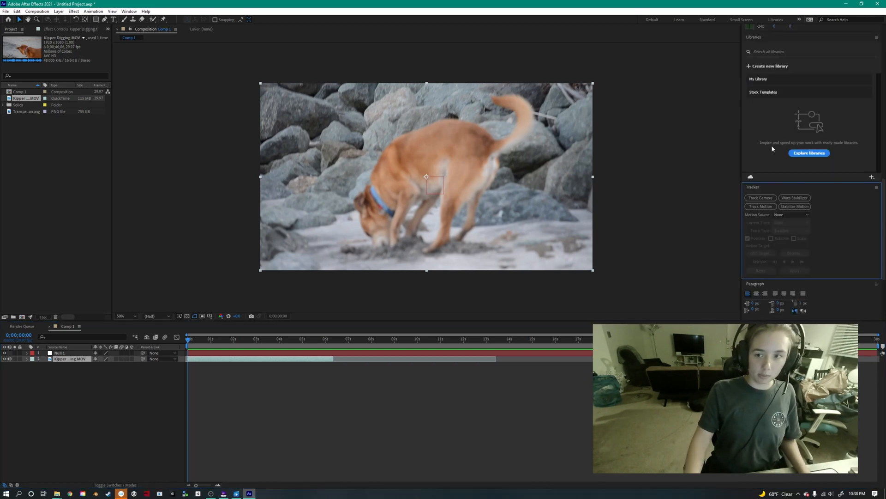
pyautogui.click(761, 206)
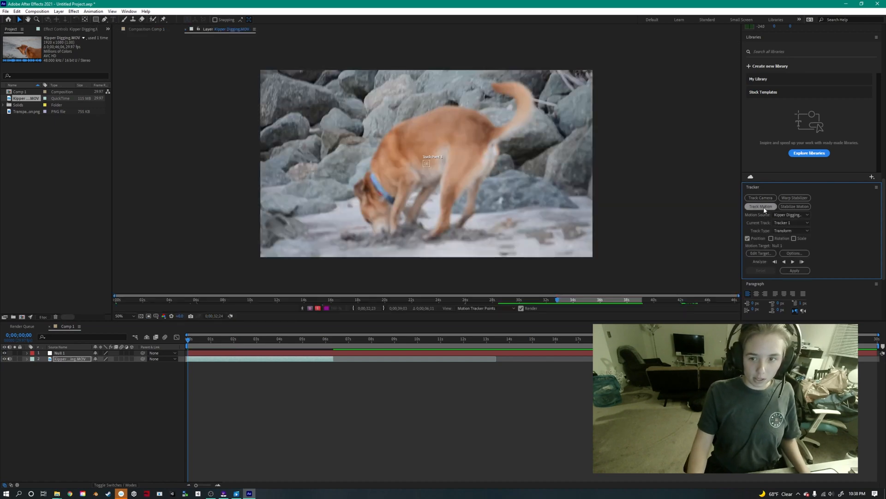
pyautogui.click(768, 253)
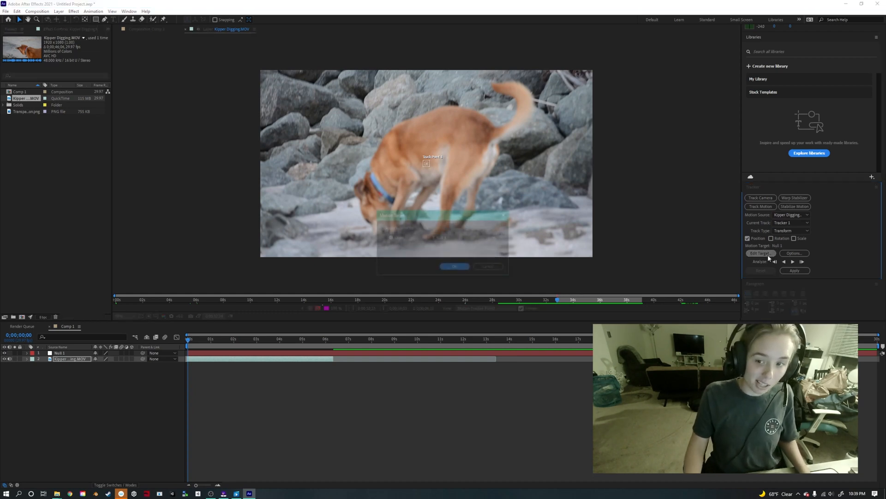
pyautogui.click(456, 267)
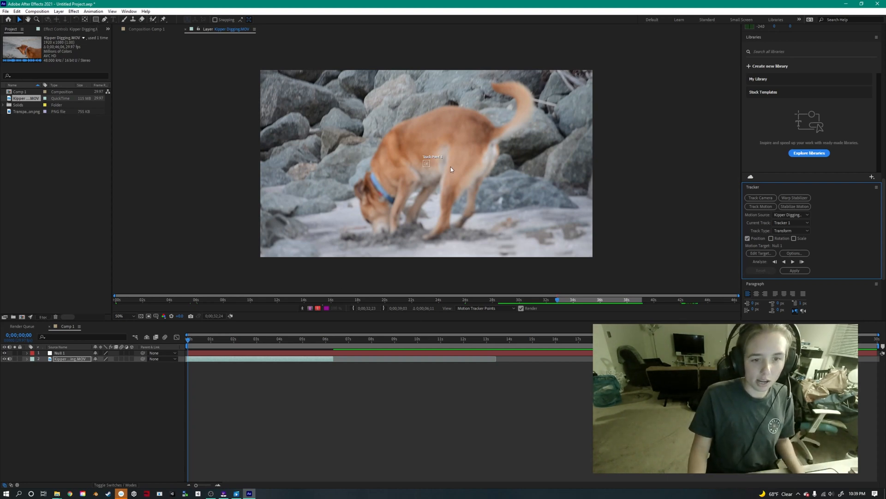
# - Move Track Point 1 onto the light spot on the grey rock behind the dog's hind legs
pyautogui.scroll(3, 450, 167)
pyautogui.scroll(-1, 460, 171)
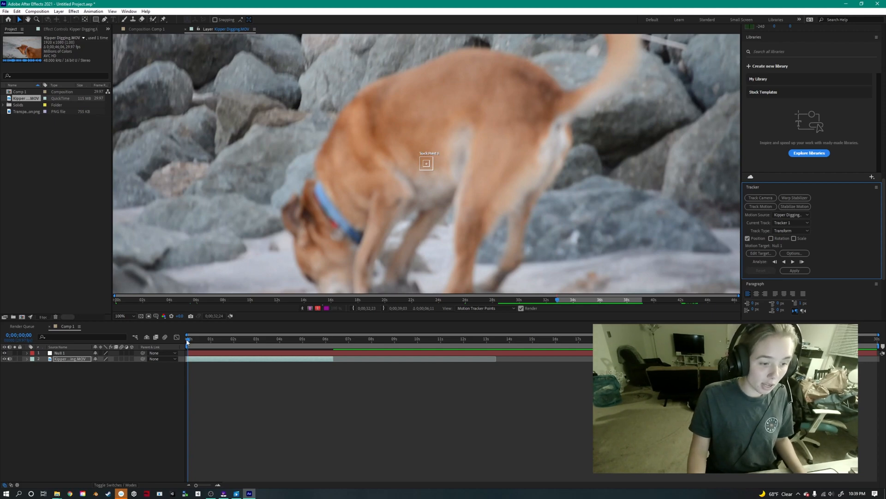
pyautogui.moveTo(187, 341)
pyautogui.mouseDown()
pyautogui.moveTo(249, 343)
pyautogui.moveTo(186, 342)
pyautogui.mouseUp()
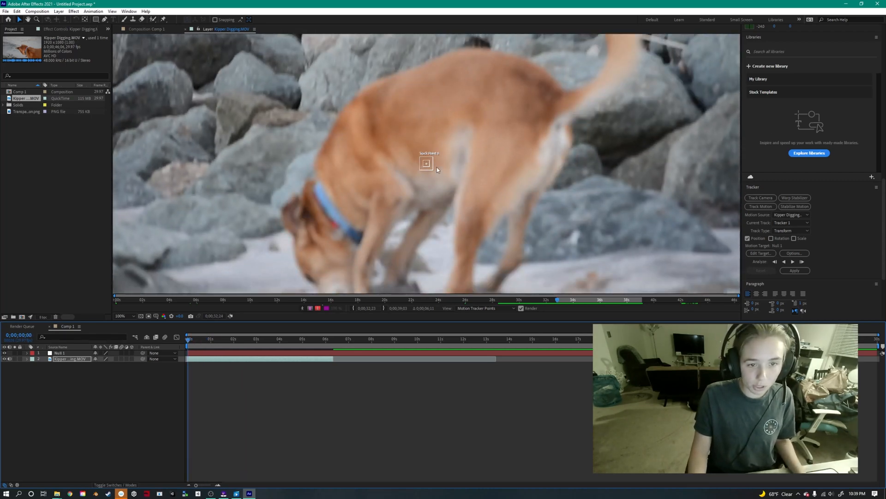
pyautogui.moveTo(422, 158); pyautogui.dragTo(585, 235)
pyautogui.scroll(3, 588, 234)
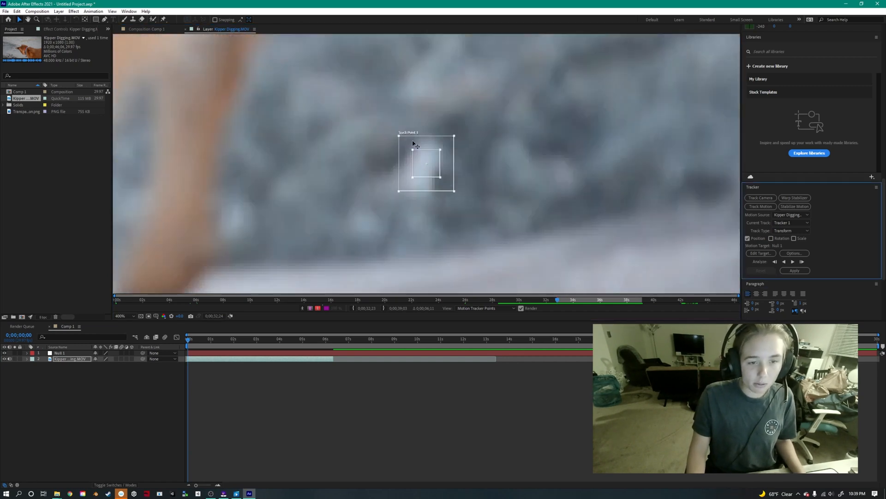
# - Enlarge the track point's search region and fit its feature region as a narrow upright rectangle around the light spot
pyautogui.moveTo(399, 139); pyautogui.dragTo(343, 88)
pyautogui.moveTo(436, 158); pyautogui.dragTo(407, 149)
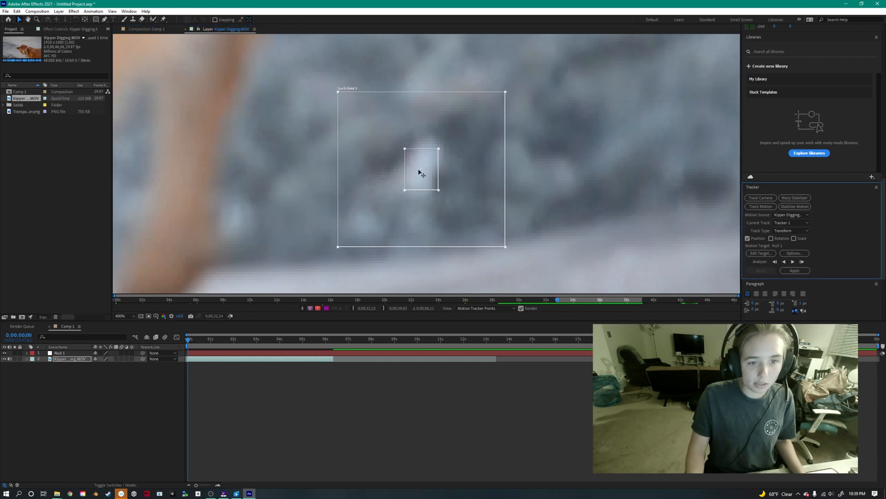
pyautogui.moveTo(441, 191); pyautogui.dragTo(433, 195)
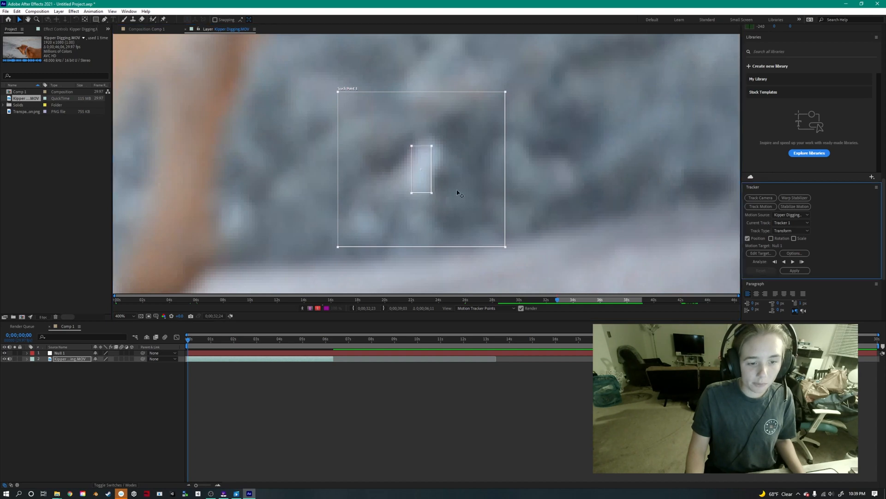
pyautogui.scroll(-7, 575, 238)
pyautogui.scroll(4, 571, 239)
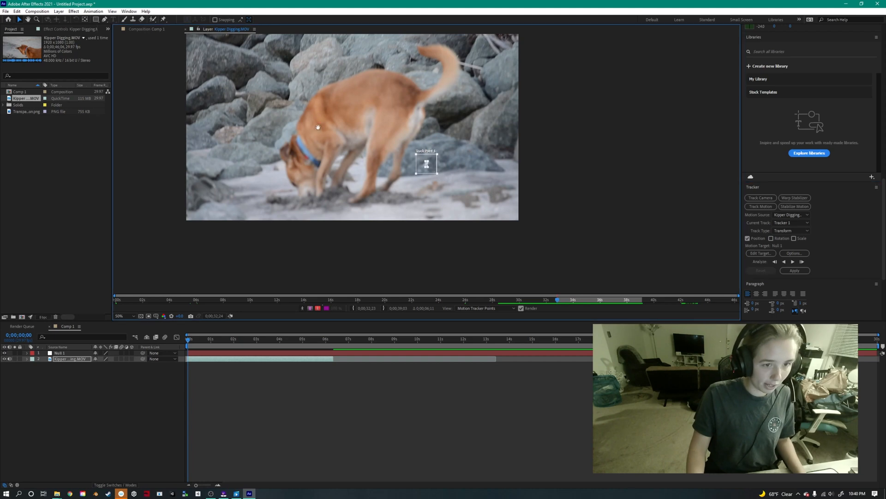
pyautogui.press('space')
pyautogui.moveTo(329, 133); pyautogui.dragTo(376, 161)
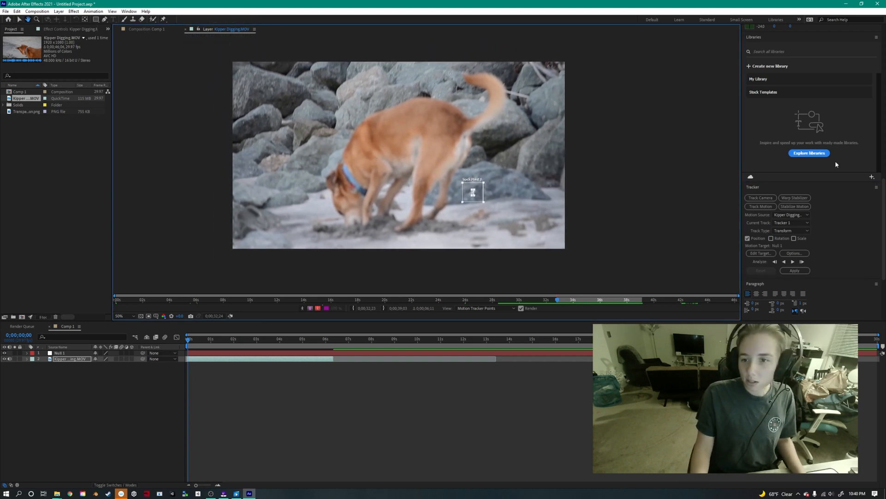
# - Add a second track point and move it onto the rocks behind the dog's head, away from Track Point 1
pyautogui.click(876, 189)
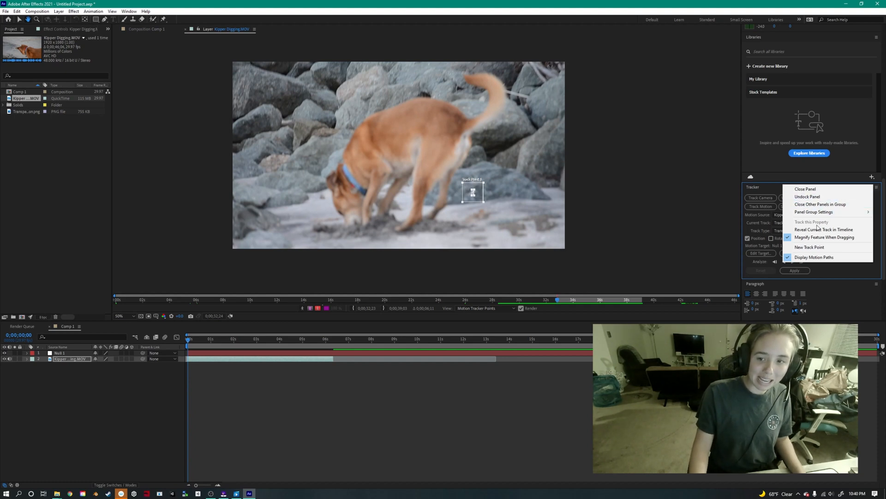
pyautogui.click(810, 247)
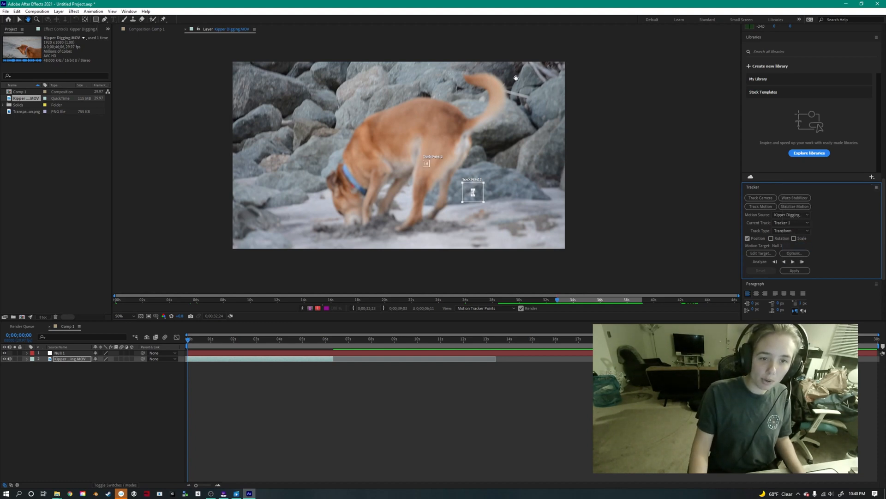
pyautogui.scroll(2, 475, 125)
pyautogui.scroll(-2, 426, 163)
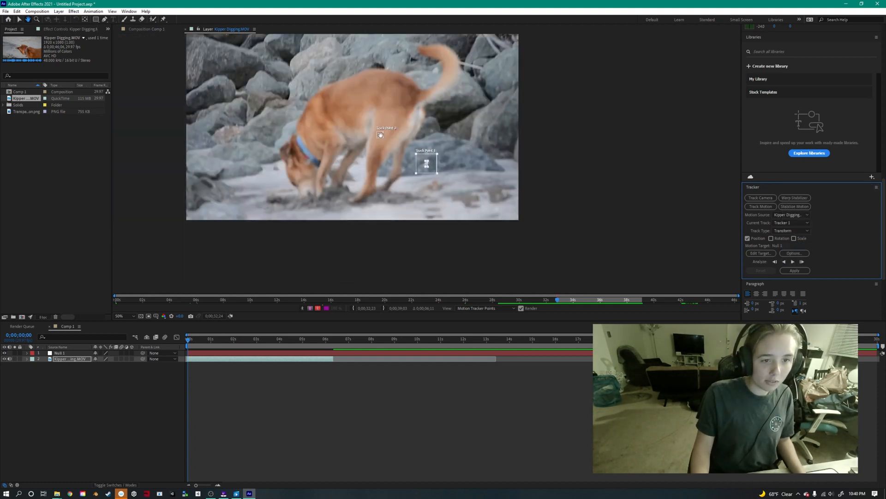
pyautogui.scroll(1, 379, 135)
pyautogui.scroll(-1, 379, 137)
pyautogui.moveTo(348, 109); pyautogui.dragTo(368, 160)
pyautogui.scroll(1, 407, 171)
pyautogui.scroll(-2, 440, 163)
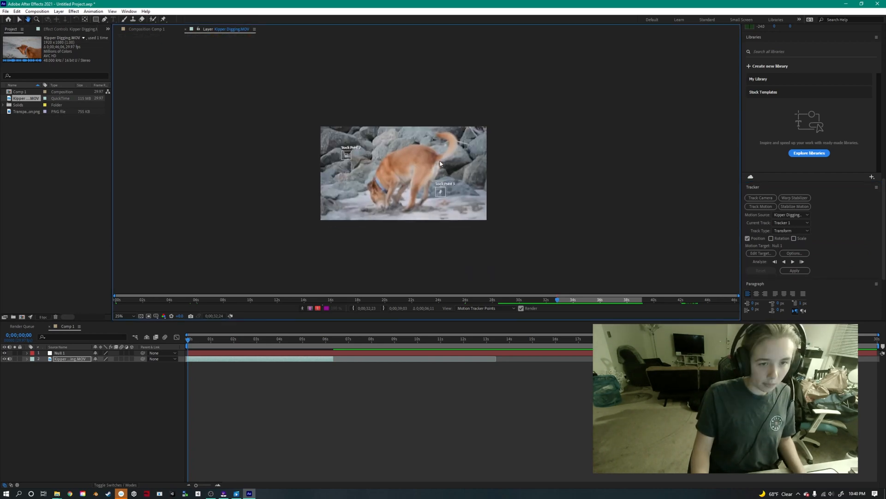
pyautogui.press('v')
pyautogui.scroll(1, 439, 157)
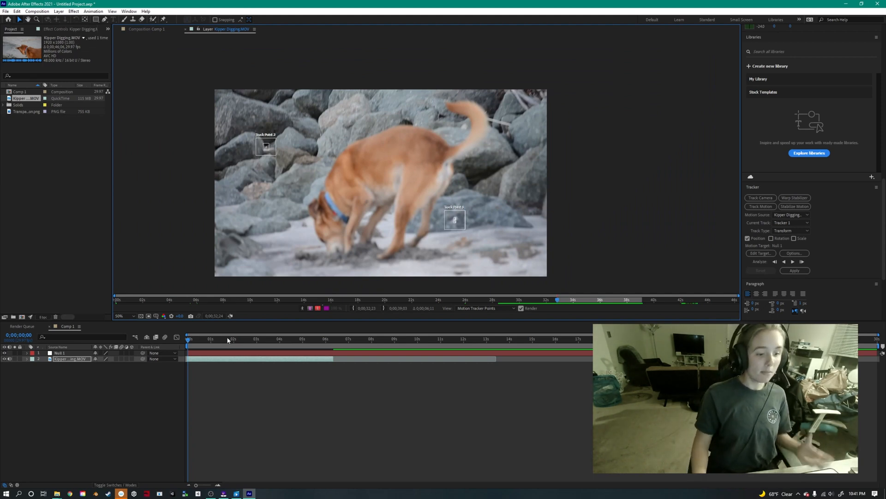
# - Analyze the clip's motion forward from the first frame
pyautogui.moveTo(227, 340); pyautogui.dragTo(104, 315)
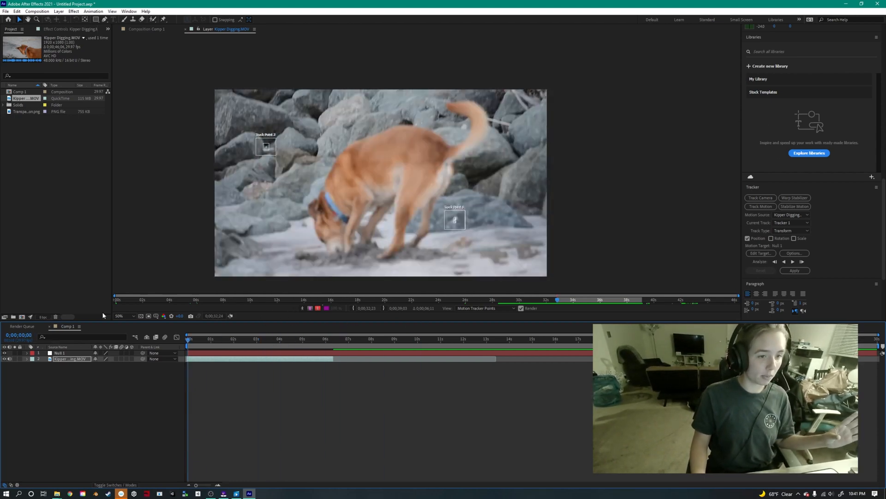
pyautogui.click(794, 262)
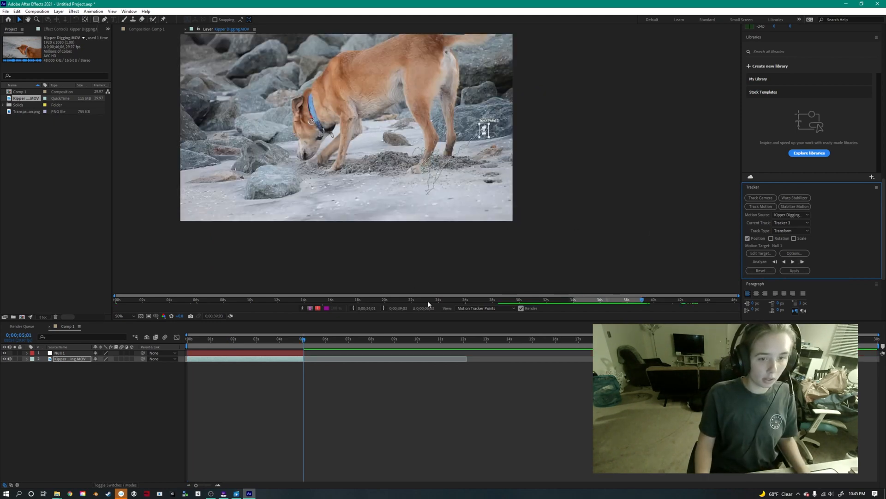
# - Return to the start of the composition and apply the tracking data to Null 1 in the X and Y dimensions
pyautogui.moveTo(594, 161); pyautogui.dragTo(628, 193)
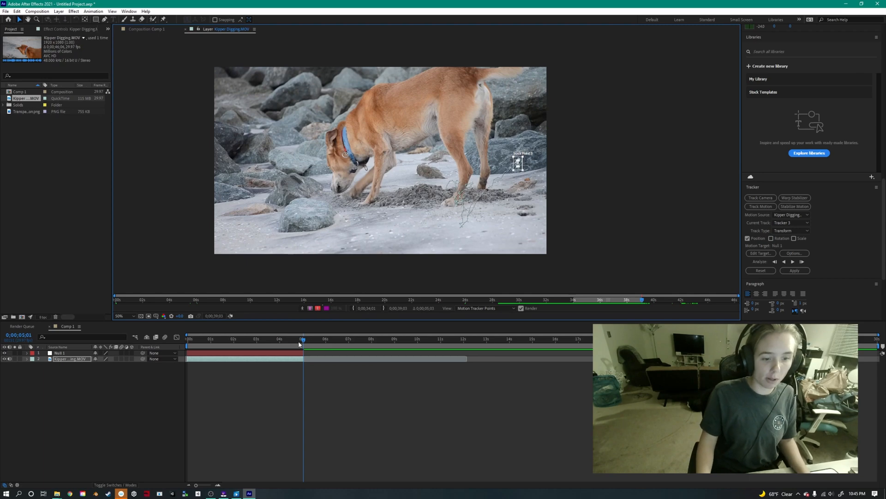
pyautogui.click(208, 340)
pyautogui.moveTo(214, 342); pyautogui.dragTo(179, 327)
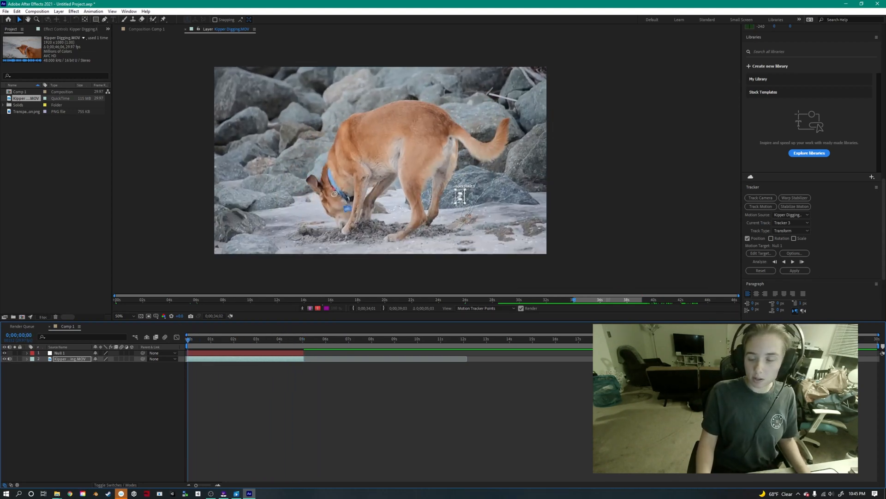
pyautogui.click(805, 272)
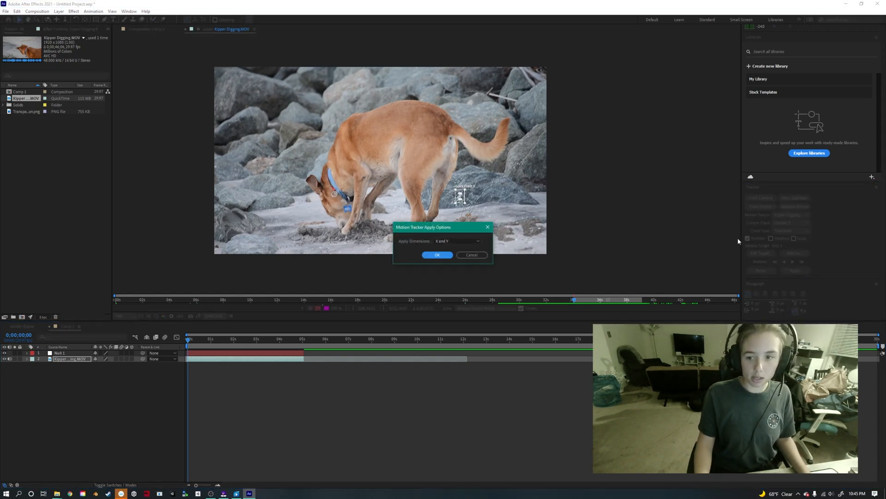
pyautogui.click(440, 255)
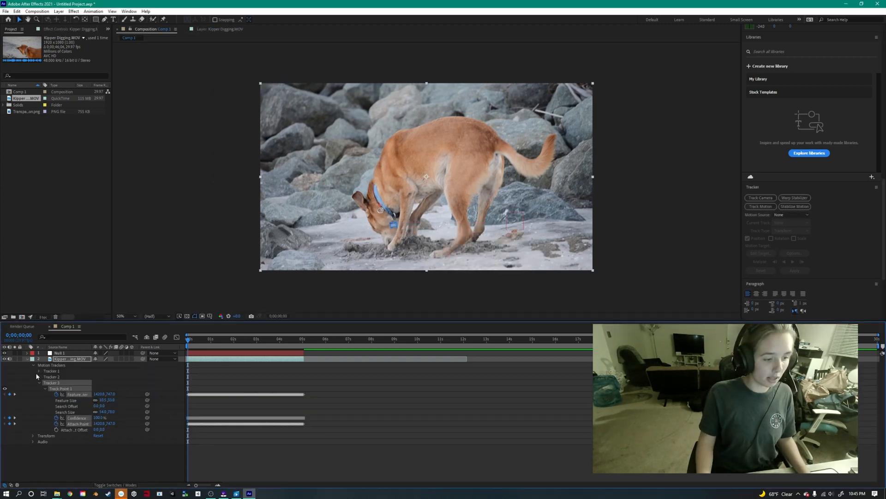
# - Collapse the Kipper Digging layer's tracker properties, then select Null 1 and scrub the timeline to check its tracked motion
pyautogui.click(27, 359)
pyautogui.click(120, 354)
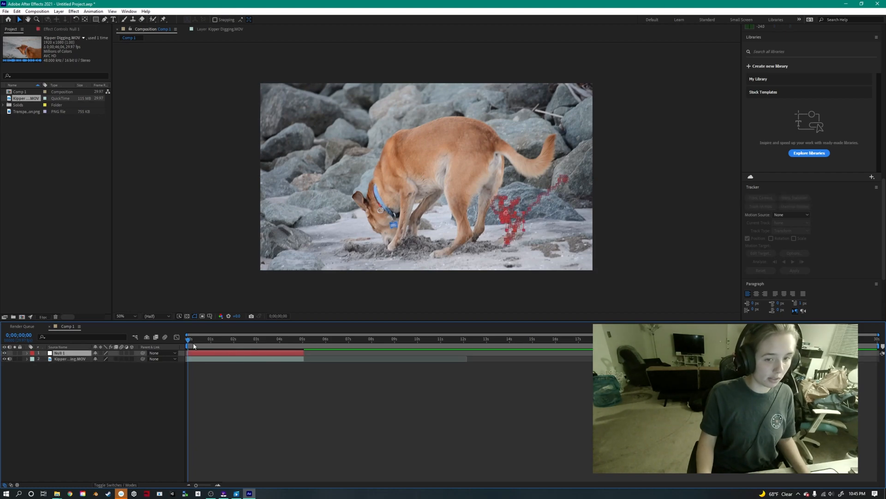
pyautogui.moveTo(194, 345)
pyautogui.mouseDown()
pyautogui.moveTo(309, 343)
pyautogui.moveTo(178, 340)
pyautogui.mouseUp()
# - Add the TransparentDesertDragon artwork between Null 1 and the footage, shrunk to about a third of the frame width beside the dog's head
pyautogui.click(33, 117)
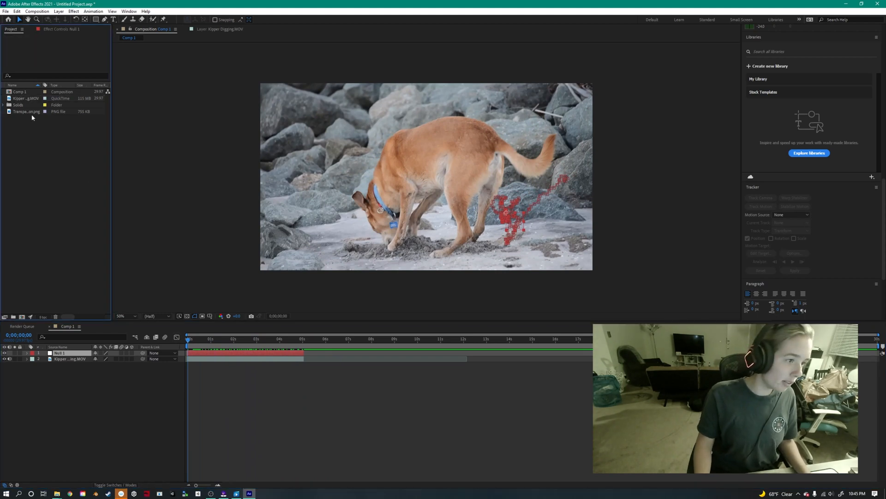
pyautogui.moveTo(29, 112); pyautogui.dragTo(73, 355)
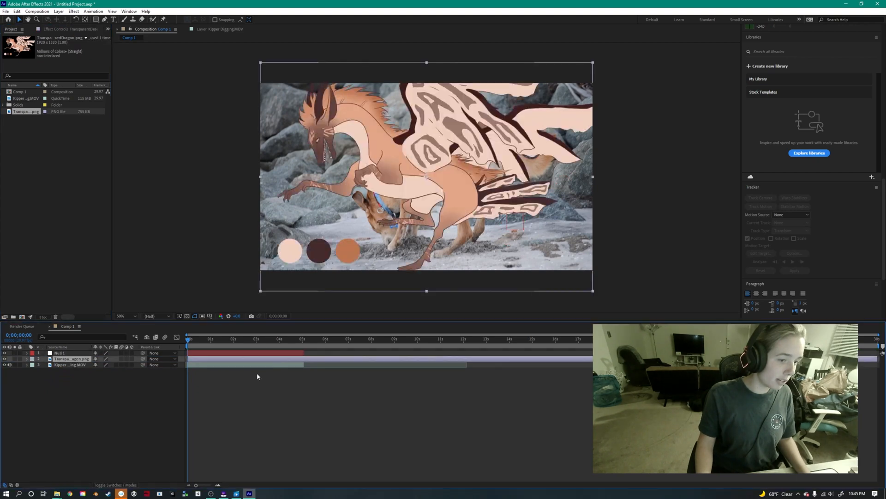
pyautogui.moveTo(259, 67); pyautogui.dragTo(366, 137)
pyautogui.moveTo(447, 192); pyautogui.dragTo(312, 233)
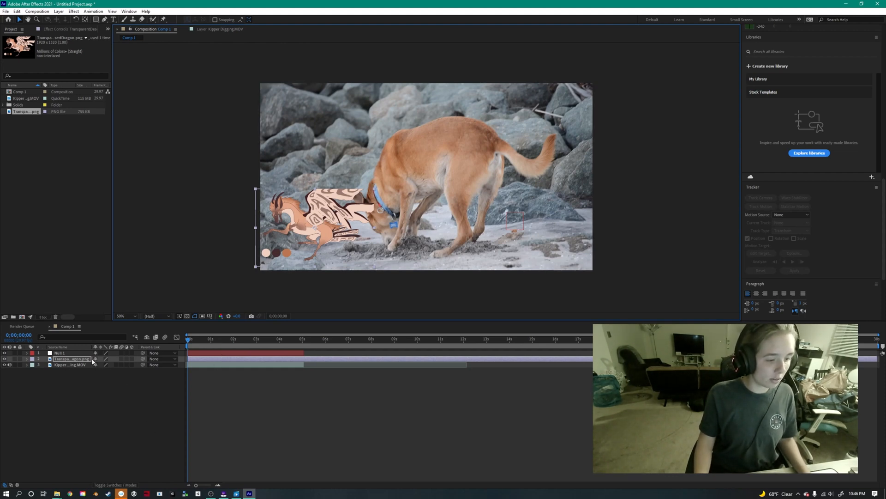
# - Parent the TransparentDesertDragon layer to Null 1 and play the composition from the start to preview the tracked motion
pyautogui.click(160, 361)
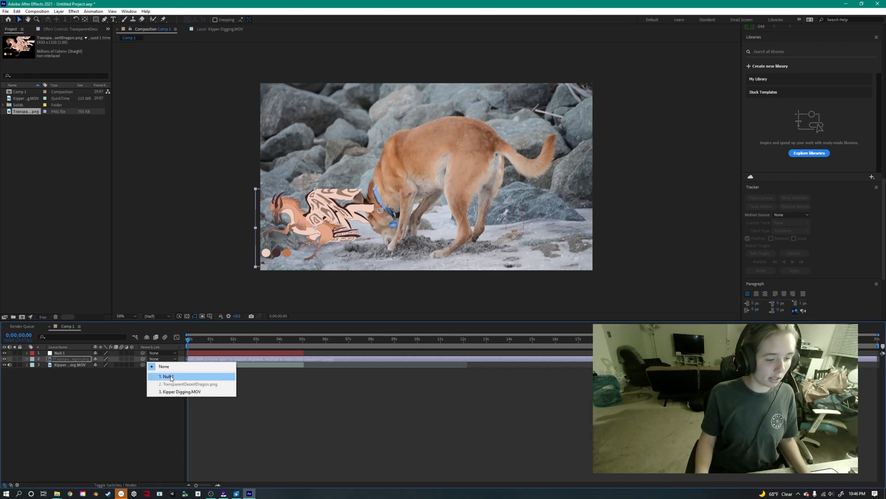
pyautogui.click(167, 376)
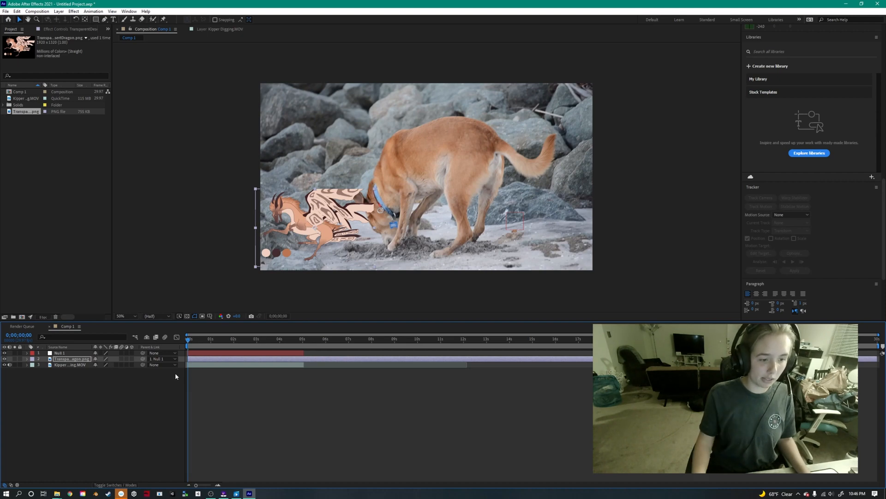
pyautogui.press('space')
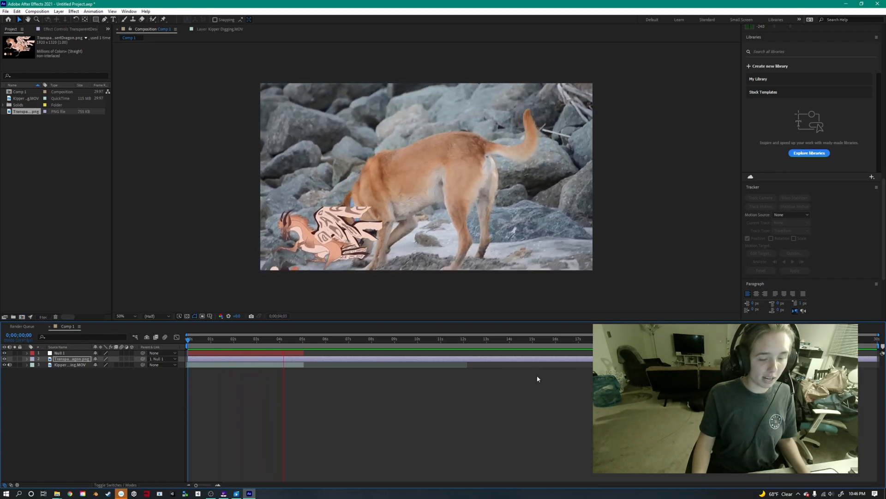
pyautogui.press('space')
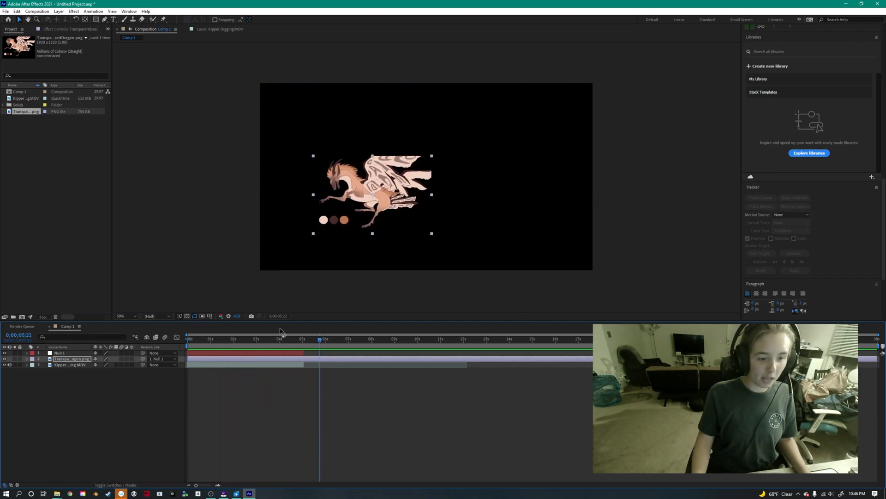